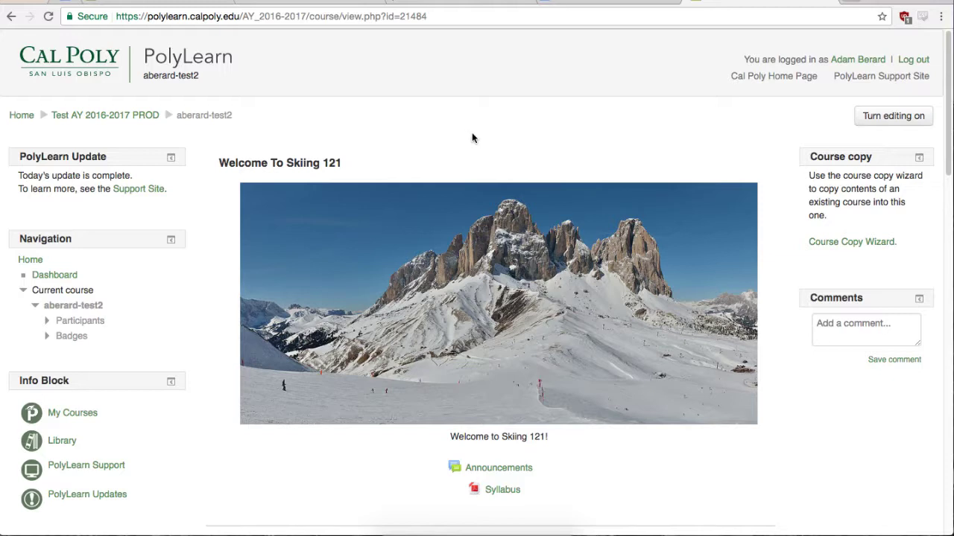
- Open the gradebook setup page for the aberard-test2 course
{"action": "scroll", "coordinate": [463, 133], "scroll_direction": "down", "scroll_amount": 5}
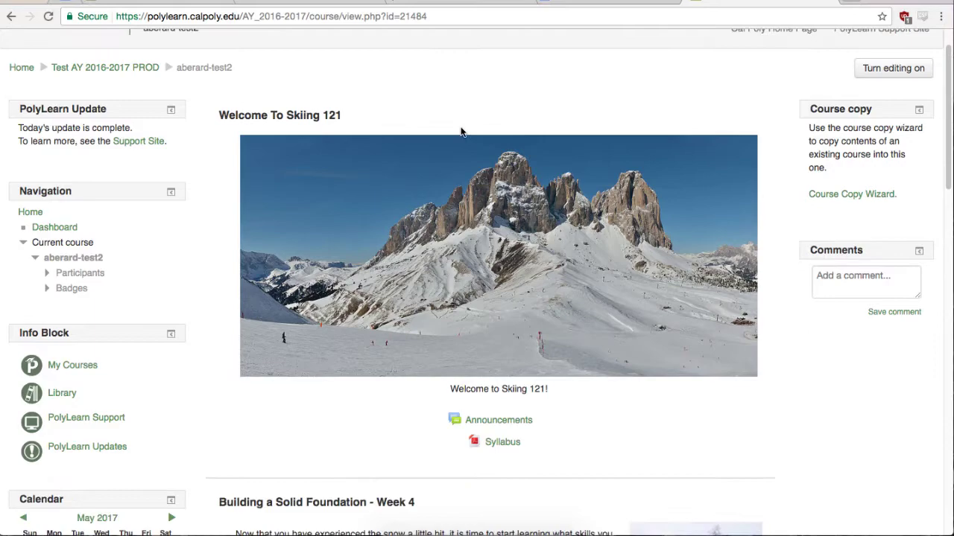
{"action": "scroll", "coordinate": [461, 127], "scroll_direction": "down", "scroll_amount": 7}
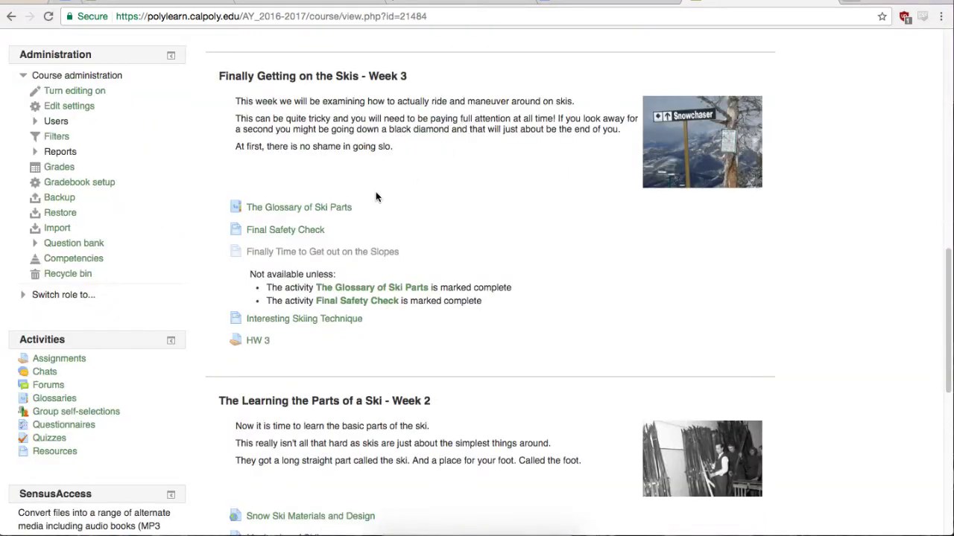
{"action": "left_click", "coordinate": [61, 168]}
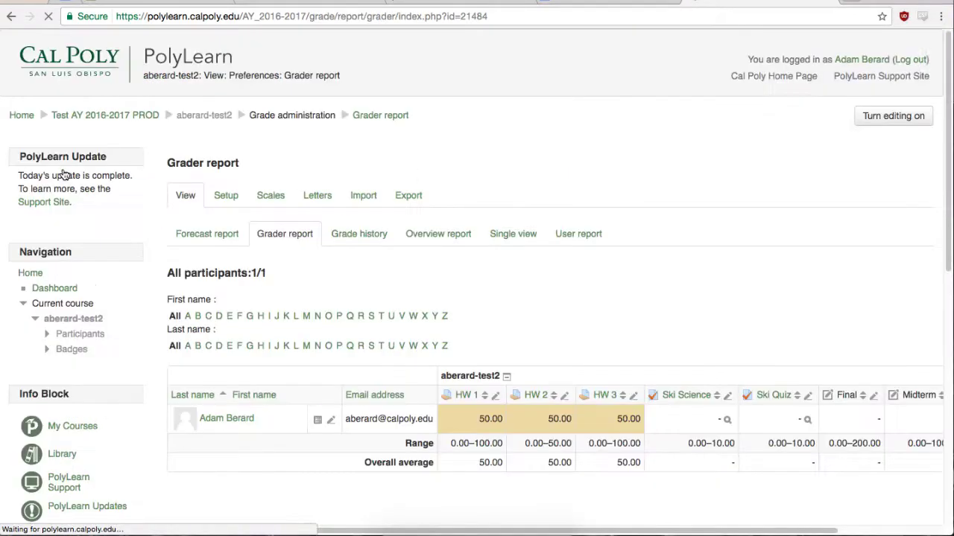
{"action": "left_click", "coordinate": [228, 196]}
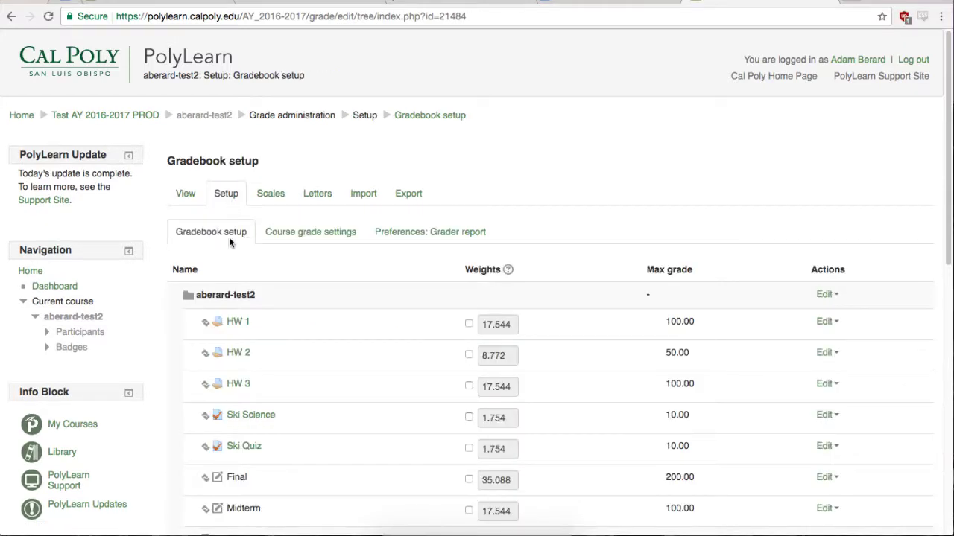
- Start a new grade category named Homework with Natural aggregation
{"action": "scroll", "coordinate": [229, 237], "scroll_direction": "down", "scroll_amount": 4}
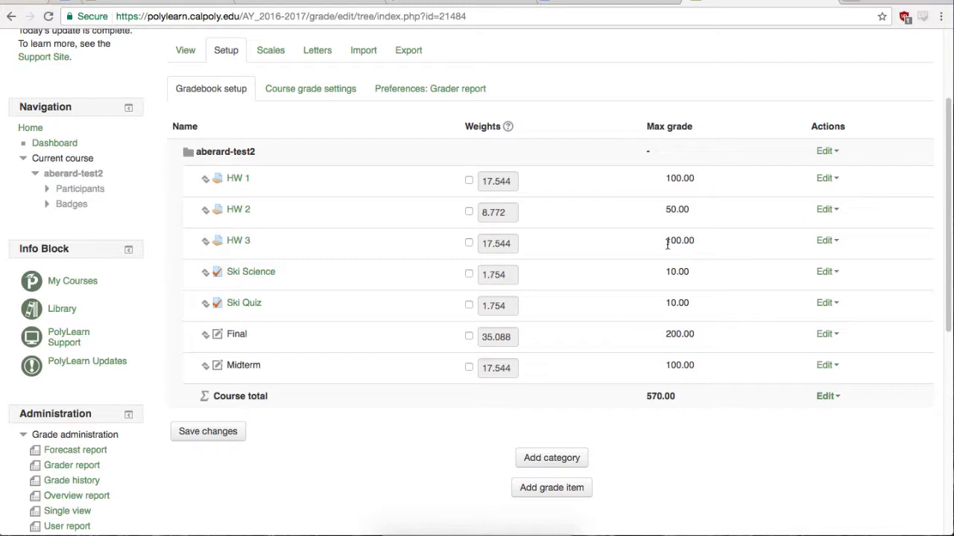
{"action": "scroll", "coordinate": [426, 225], "scroll_direction": "up", "scroll_amount": 1}
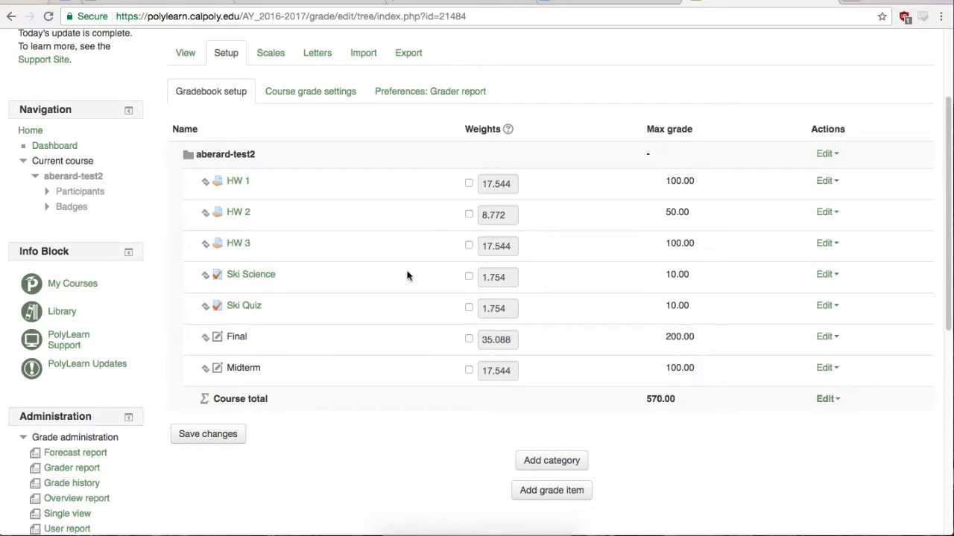
{"action": "left_click", "coordinate": [551, 461]}
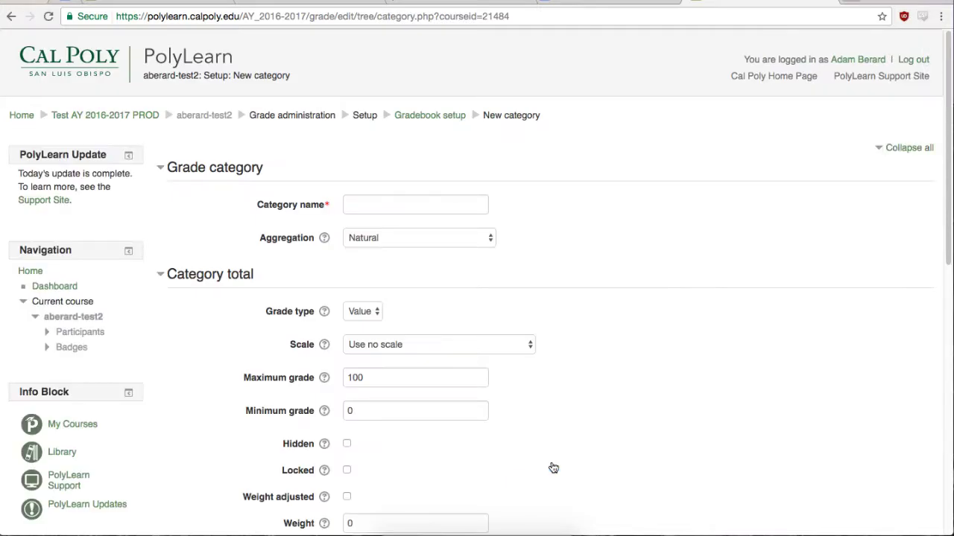
{"action": "left_click", "coordinate": [377, 204]}
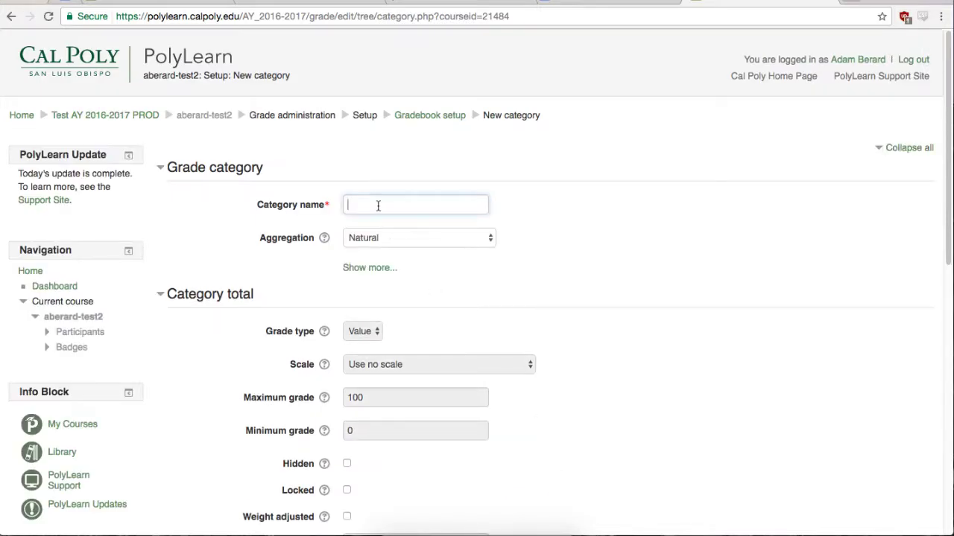
{"action": "type", "text": "Homework"}
{"action": "left_click", "coordinate": [426, 240]}
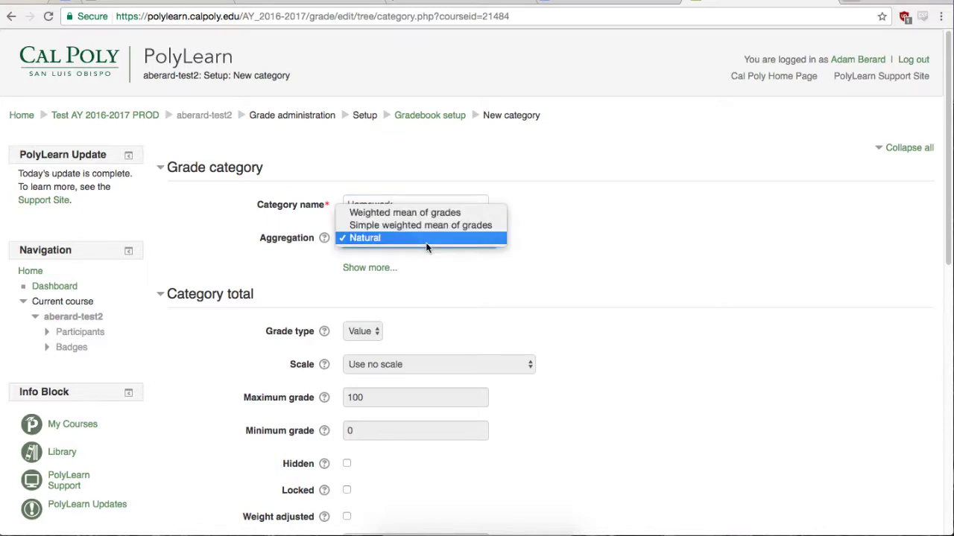
{"action": "left_click", "coordinate": [483, 237]}
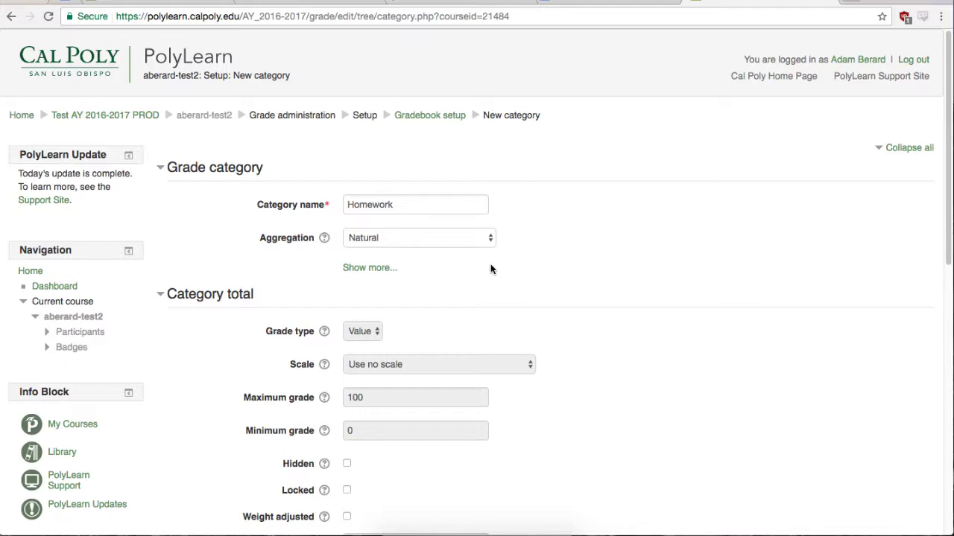
- Reveal the additional grade category options, review the category total settings, and save the Homework category
{"action": "scroll", "coordinate": [491, 265], "scroll_direction": "down", "scroll_amount": 1}
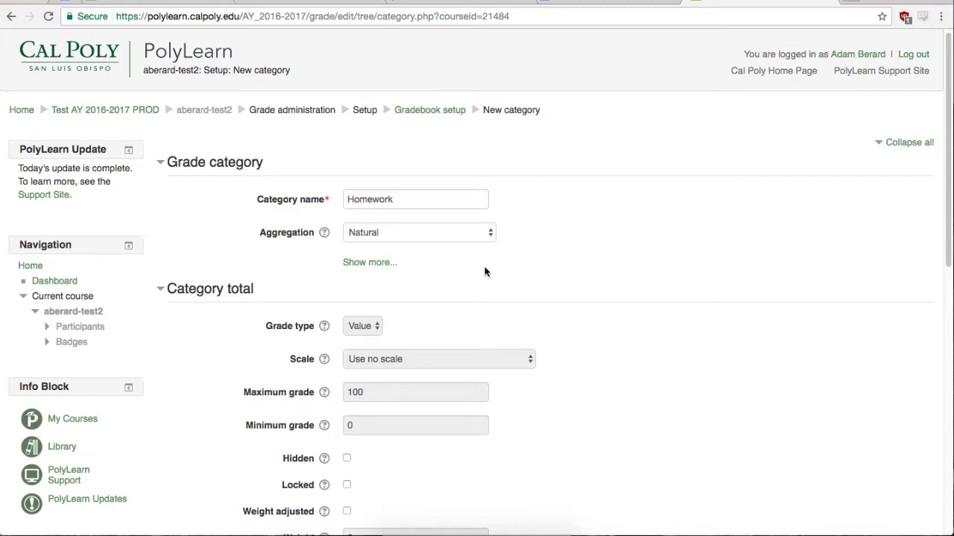
{"action": "left_click", "coordinate": [367, 265]}
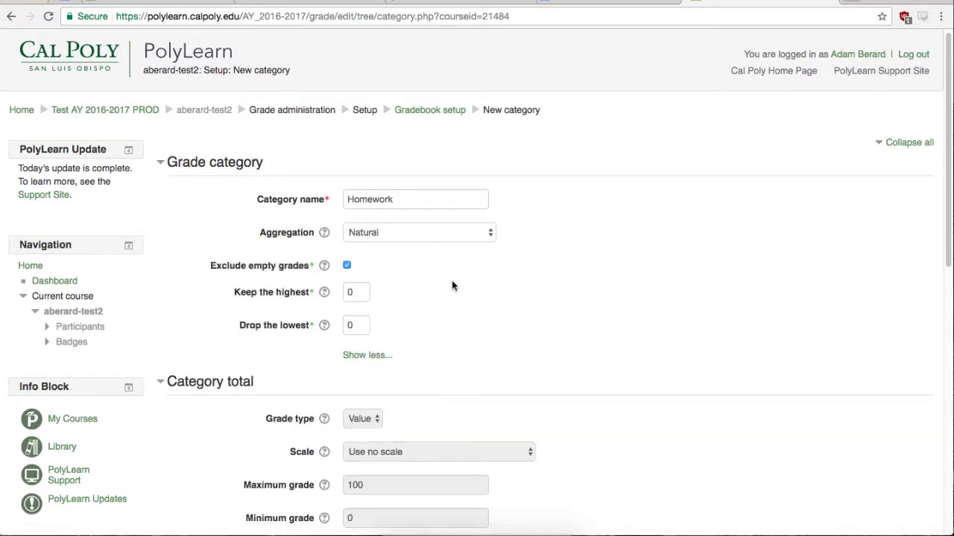
{"action": "scroll", "coordinate": [452, 285], "scroll_direction": "down", "scroll_amount": 2}
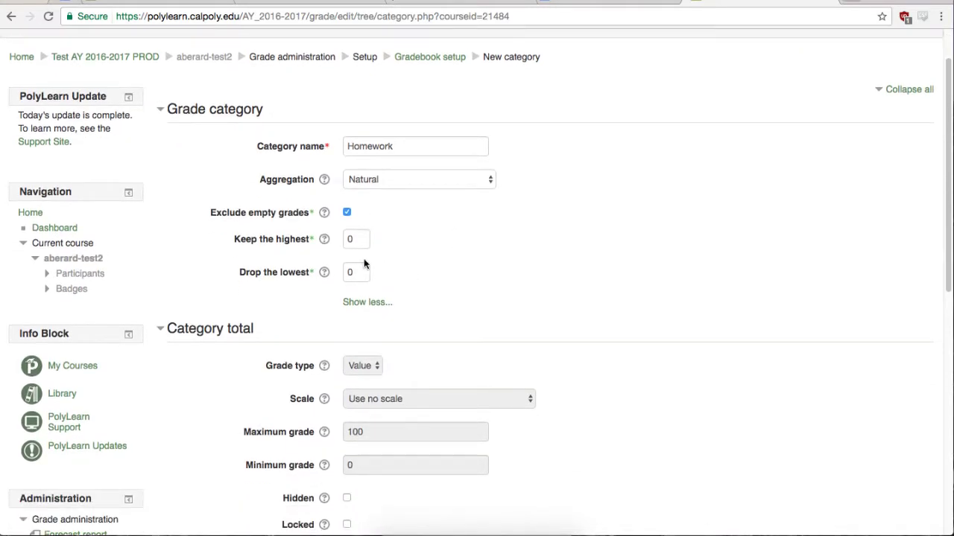
{"action": "scroll", "coordinate": [381, 305], "scroll_direction": "down", "scroll_amount": 4}
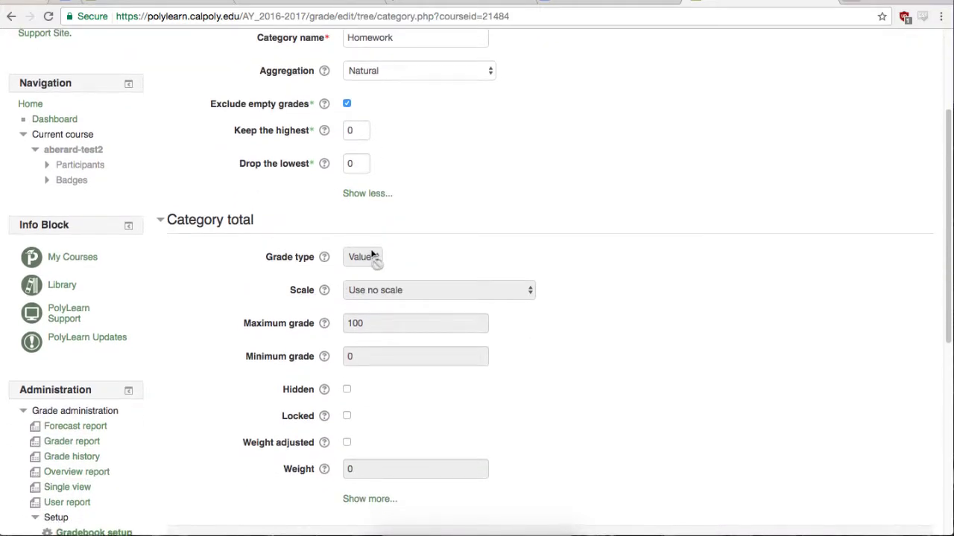
{"action": "scroll", "coordinate": [373, 256], "scroll_direction": "down", "scroll_amount": 3}
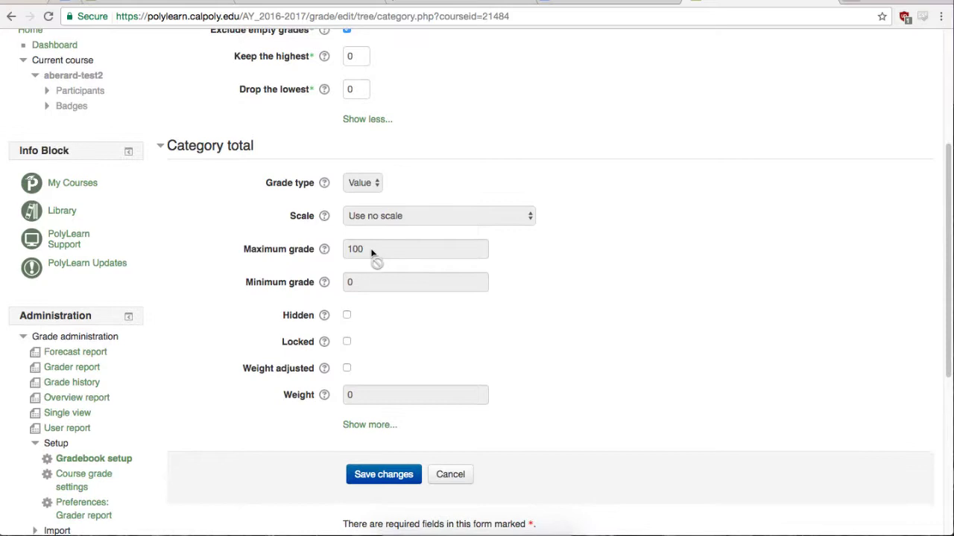
{"action": "left_click", "coordinate": [399, 481]}
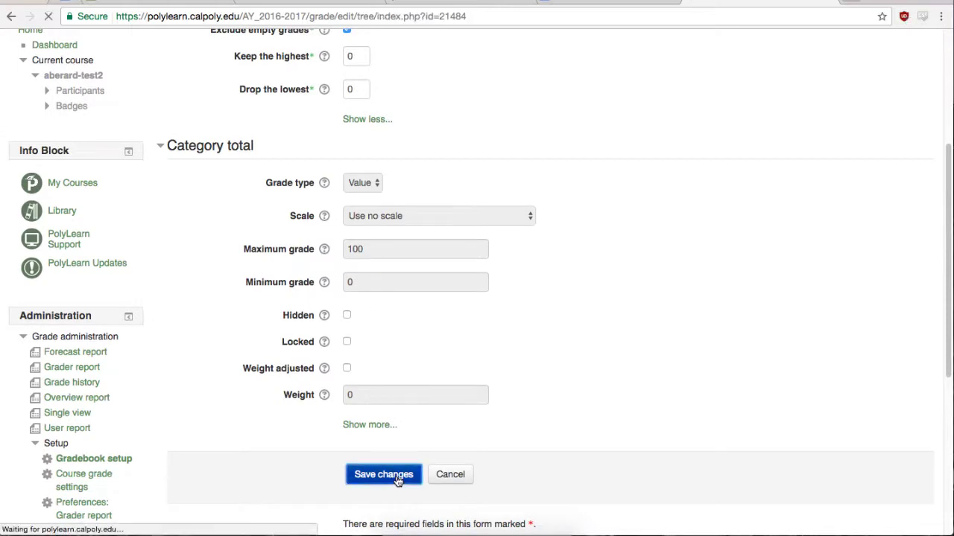
- Move the HW 1, HW 2 and HW 3 grade items into the Homework category
{"action": "scroll", "coordinate": [351, 390], "scroll_direction": "down", "scroll_amount": 3}
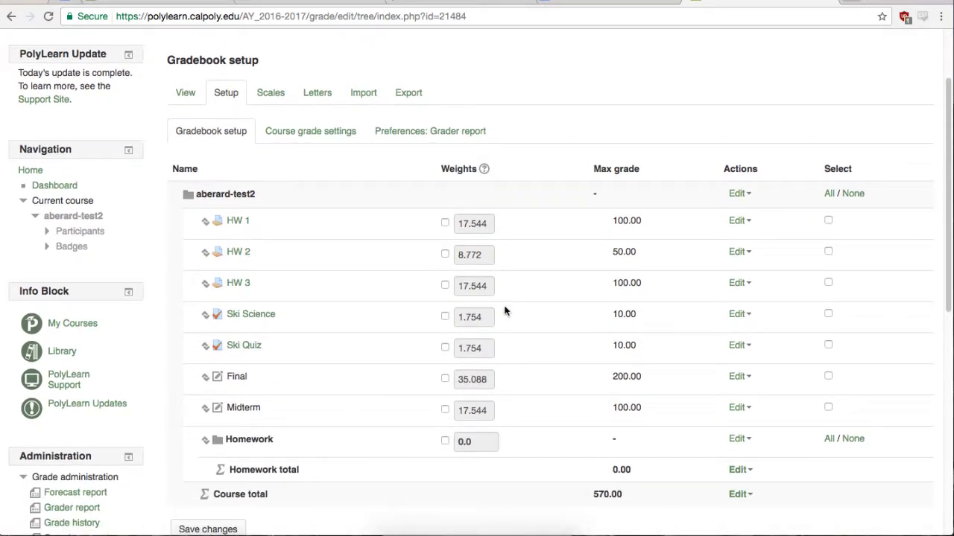
{"action": "left_click", "coordinate": [828, 221]}
{"action": "left_click", "coordinate": [828, 251]}
{"action": "left_click", "coordinate": [828, 284]}
{"action": "scroll", "coordinate": [325, 268], "scroll_direction": "down", "scroll_amount": 1}
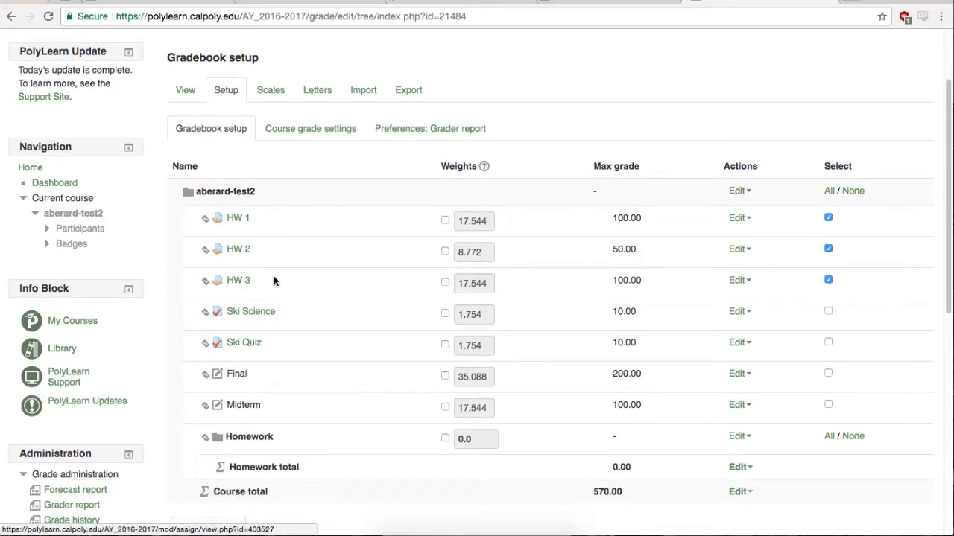
{"action": "scroll", "coordinate": [273, 277], "scroll_direction": "down", "scroll_amount": 3}
{"action": "left_click", "coordinate": [199, 393]}
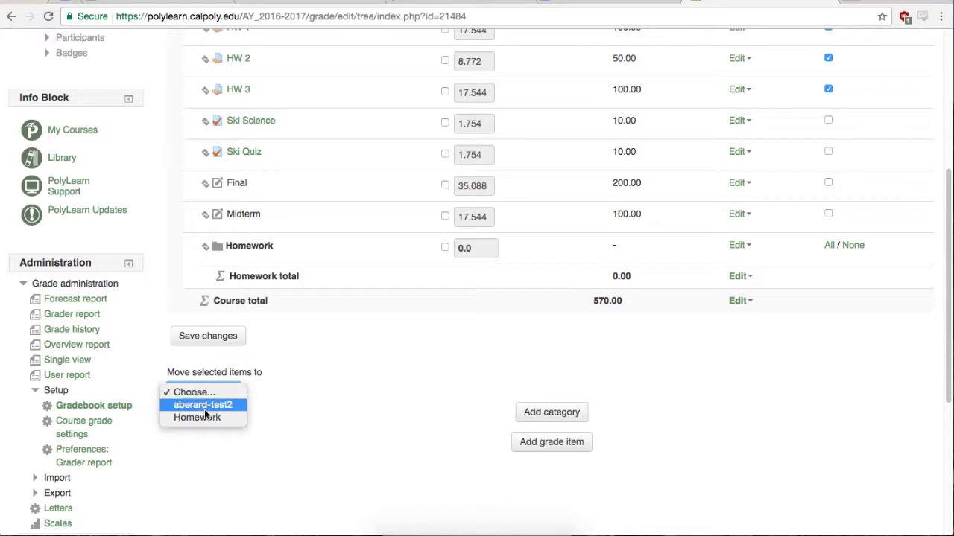
{"action": "left_click", "coordinate": [205, 417]}
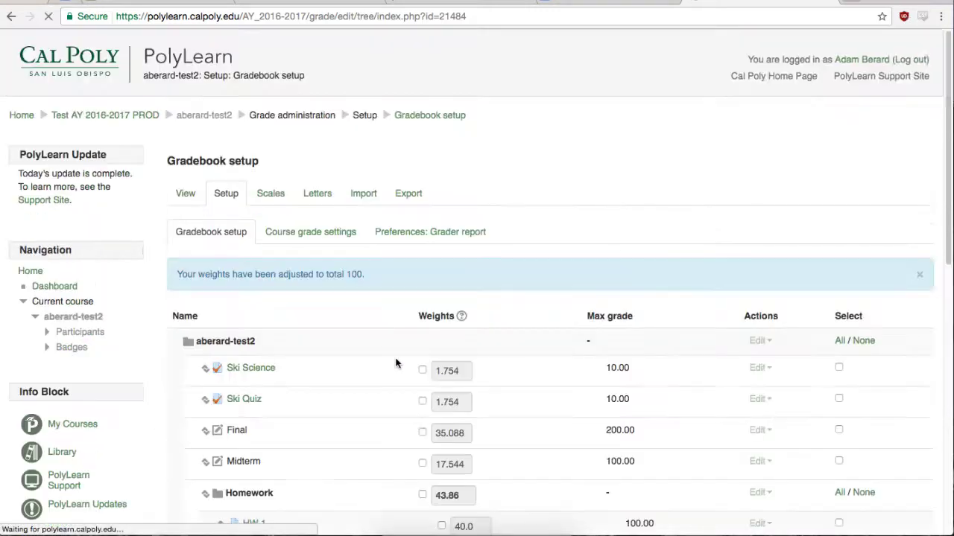
- Create and save a new grade category named Tests
{"action": "scroll", "coordinate": [418, 360], "scroll_direction": "down", "scroll_amount": 3}
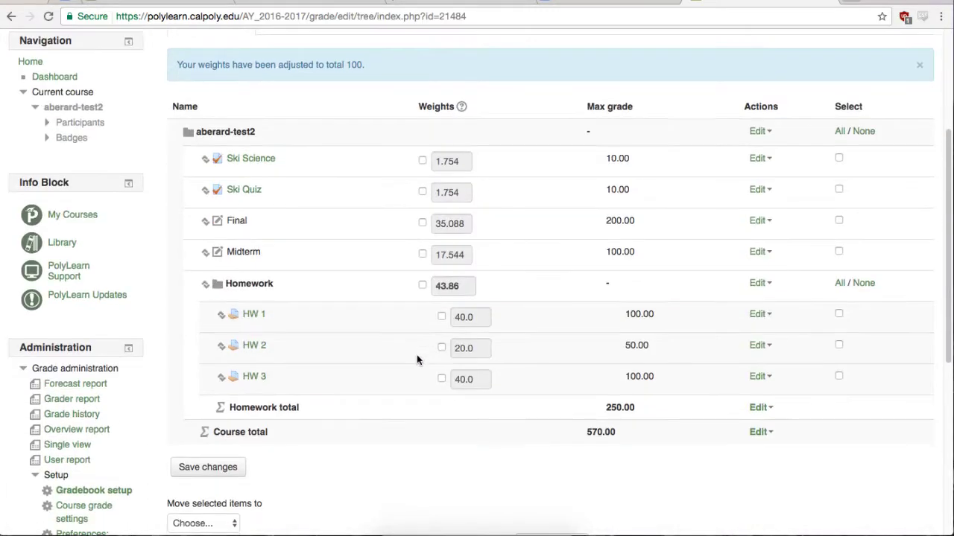
{"action": "scroll", "coordinate": [416, 360], "scroll_direction": "down", "scroll_amount": 1}
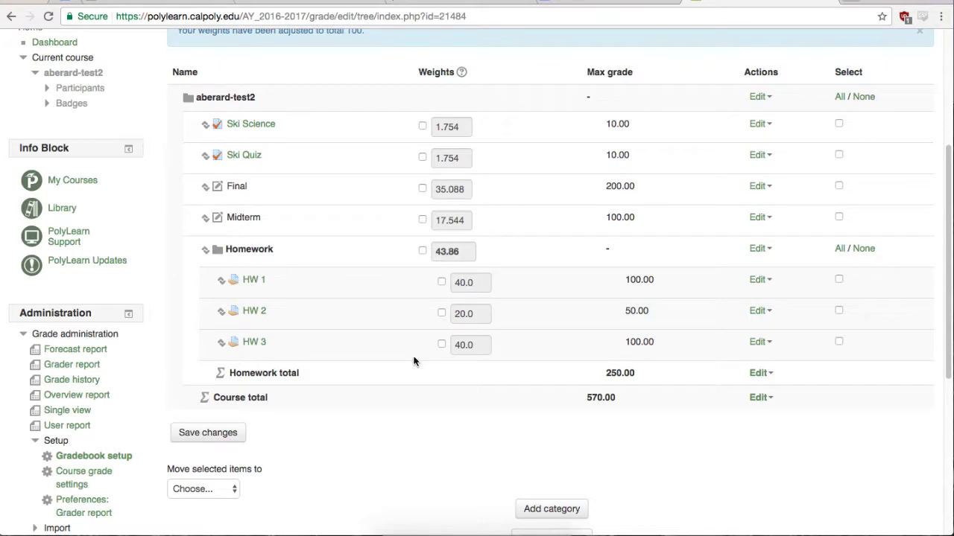
{"action": "scroll", "coordinate": [416, 362], "scroll_direction": "down", "scroll_amount": 1}
{"action": "left_click", "coordinate": [538, 485]}
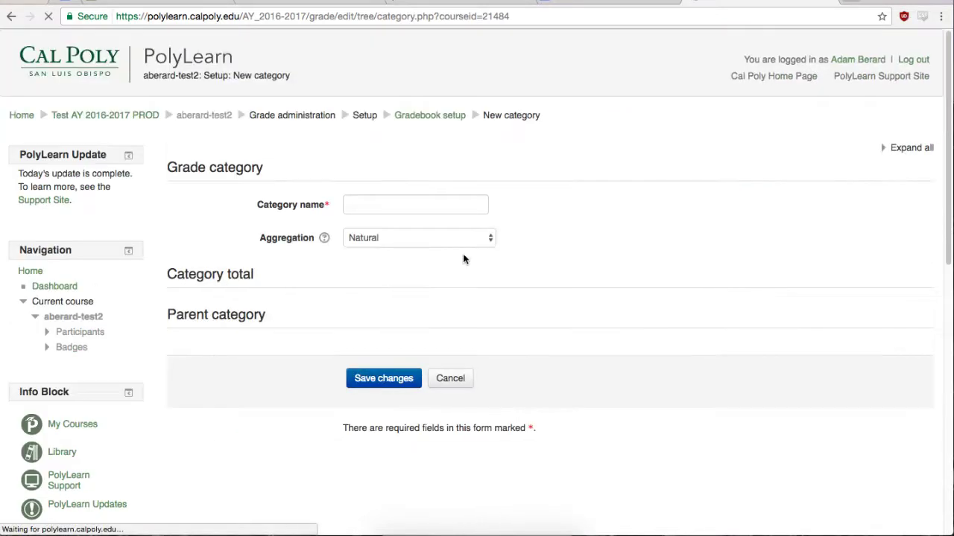
{"action": "type", "text": "Tests"}
{"action": "left_click", "coordinate": [380, 397]}
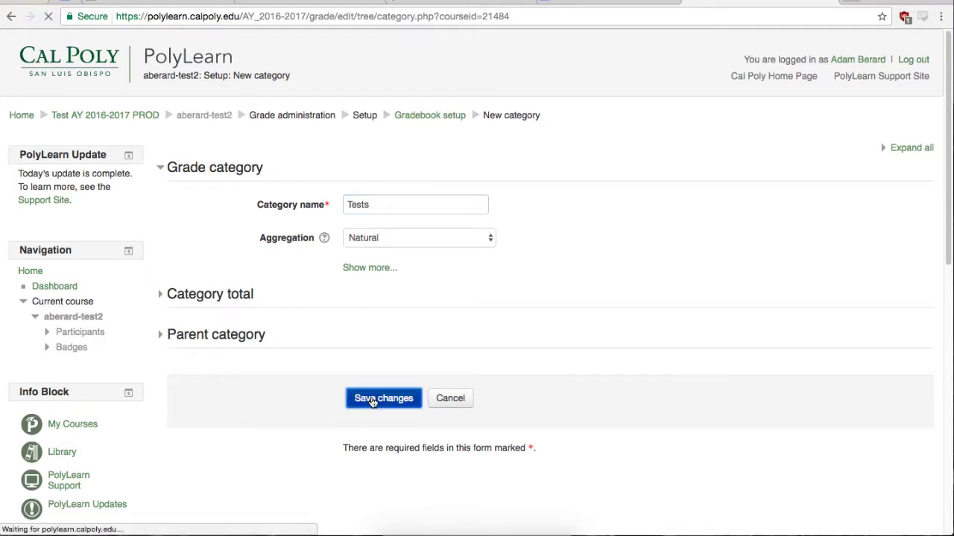
- Move the Final and Midterm grade items into the Tests category
{"action": "scroll", "coordinate": [448, 342], "scroll_direction": "down", "scroll_amount": 4}
{"action": "left_click", "coordinate": [838, 145]}
{"action": "left_click", "coordinate": [838, 177]}
{"action": "left_click", "coordinate": [203, 504]}
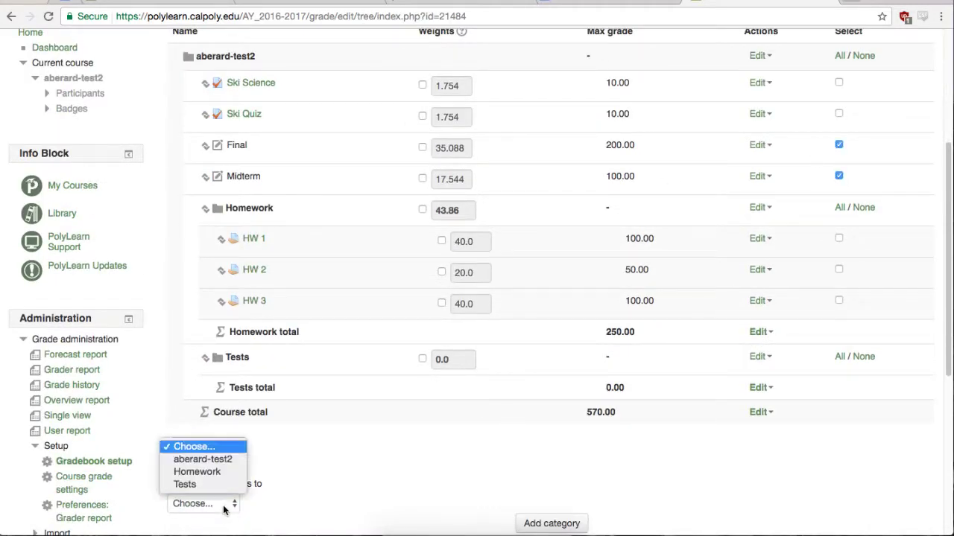
{"action": "left_click", "coordinate": [179, 483]}
- Create and save a new grade category named Quizzes
{"action": "scroll", "coordinate": [405, 331], "scroll_direction": "down", "scroll_amount": 7}
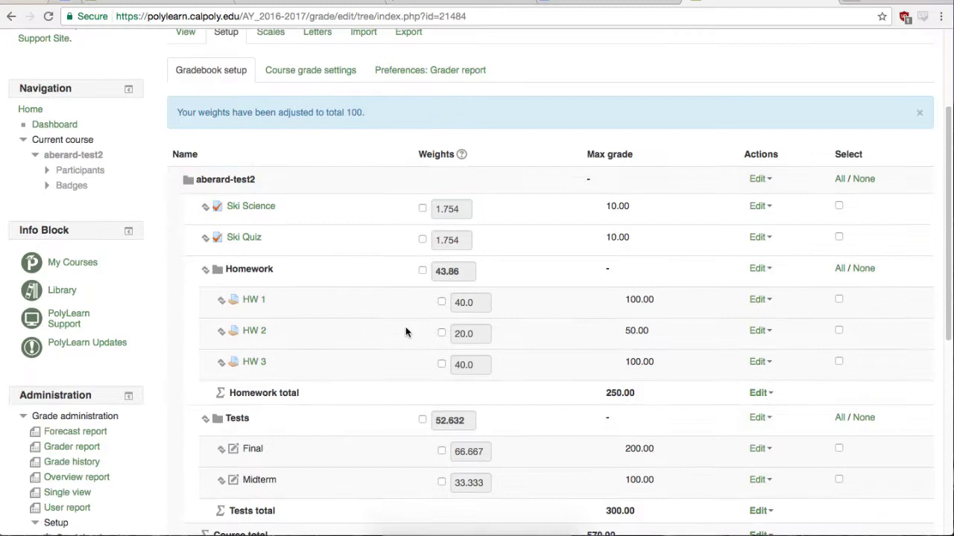
{"action": "left_click", "coordinate": [535, 322]}
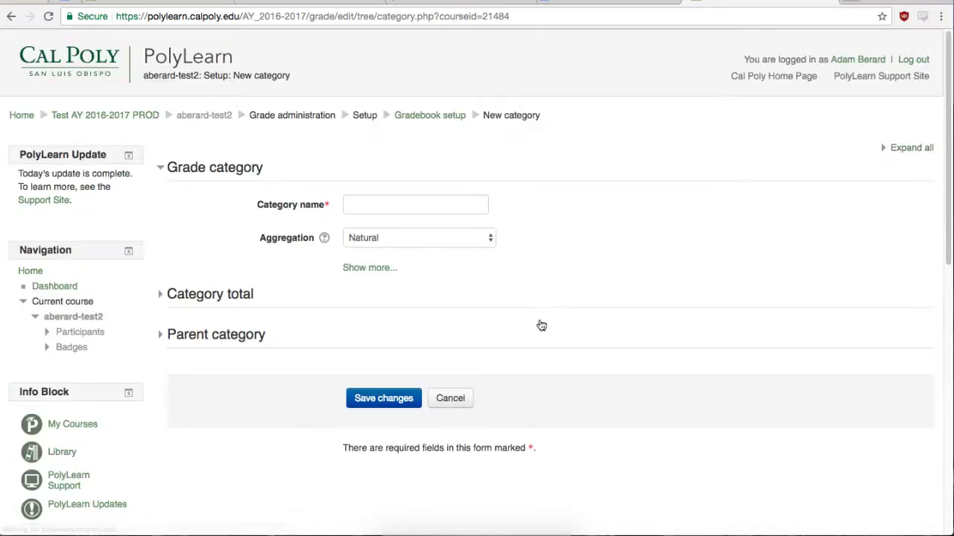
{"action": "type", "text": "Quizzes"}
{"action": "key", "text": "Return"}
- Move the Ski Science and Ski Quiz grade items into the Quizzes category
{"action": "scroll", "coordinate": [521, 298], "scroll_direction": "down", "scroll_amount": 2}
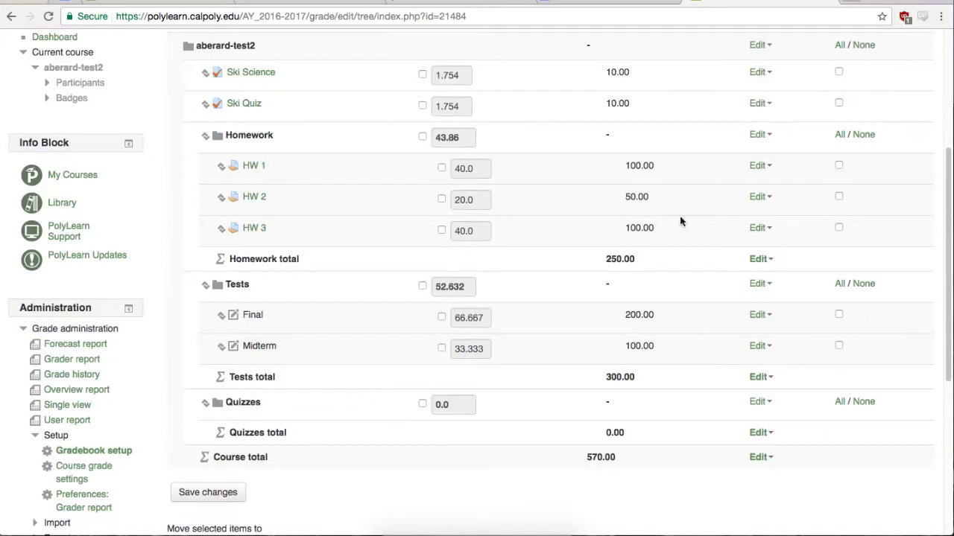
{"action": "scroll", "coordinate": [615, 238], "scroll_direction": "down", "scroll_amount": 4}
{"action": "left_click", "coordinate": [204, 278]}
{"action": "left_click", "coordinate": [201, 337]}
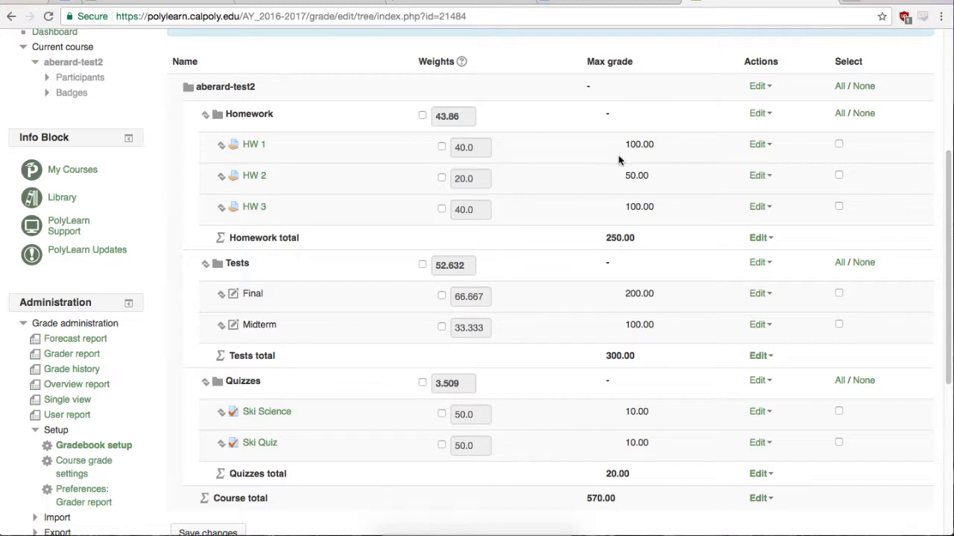
- Override the weights of HW 1, HW 2 and HW 3 with 33.333 each
{"action": "left_click", "coordinate": [441, 146]}
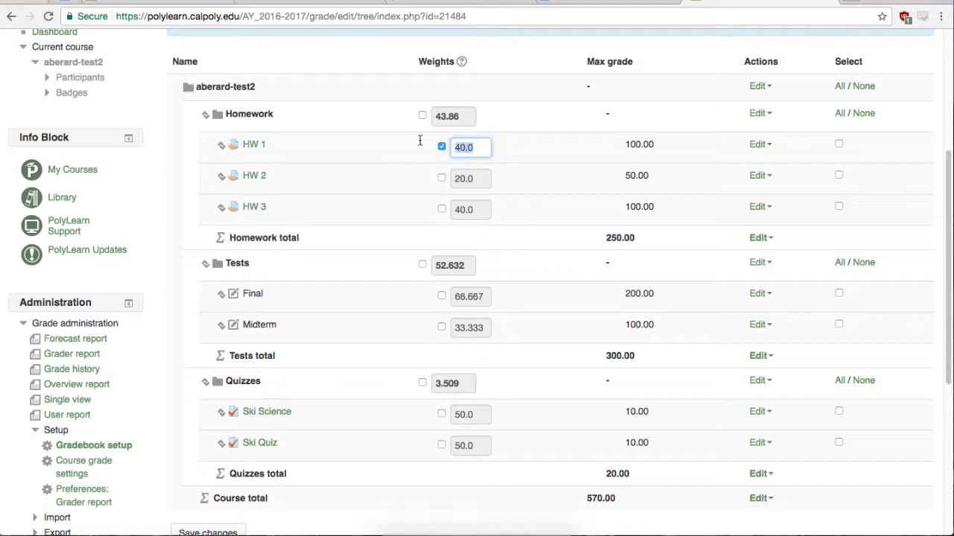
{"action": "type", "text": "33.333"}
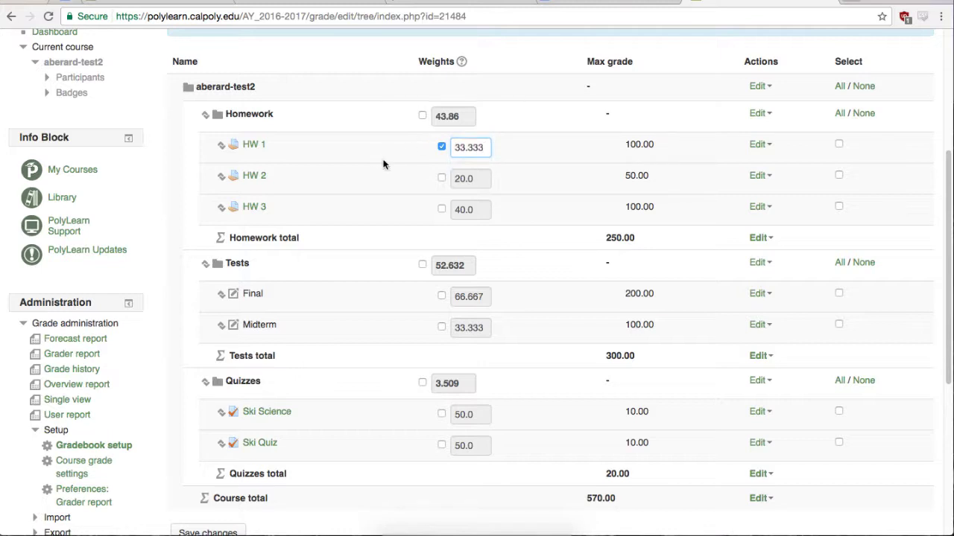
{"action": "left_click", "coordinate": [441, 178]}
{"action": "type", "text": "33.333"}
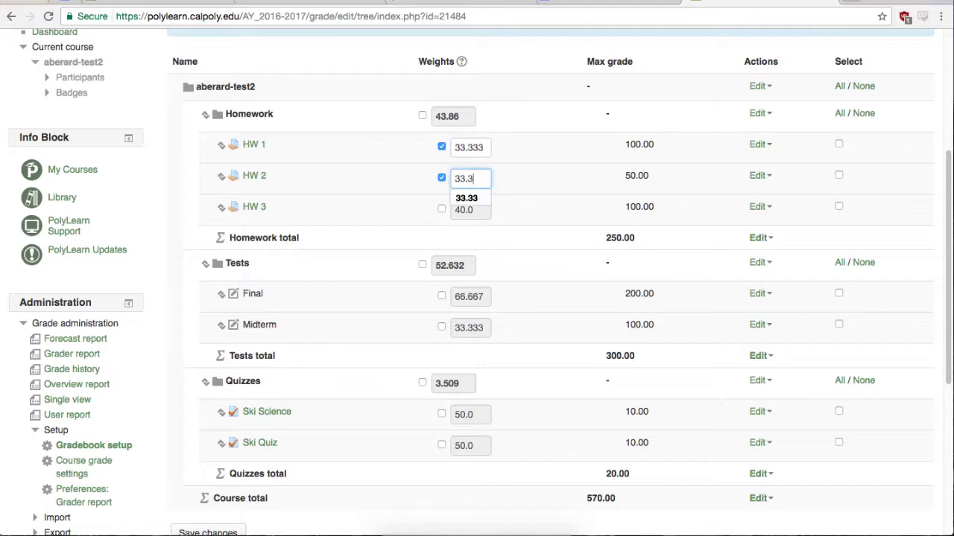
{"action": "left_click", "coordinate": [441, 210]}
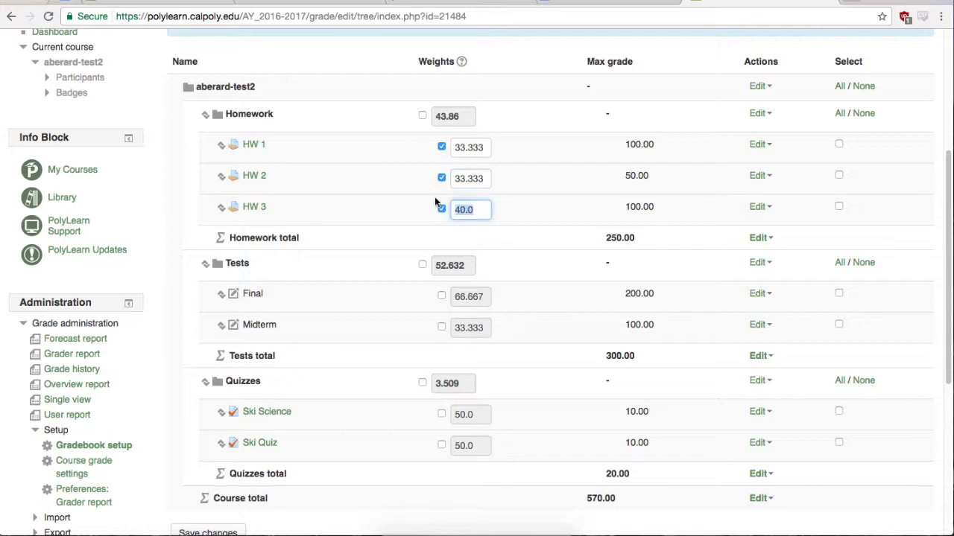
{"action": "type", "text": "33.333"}
{"action": "left_click", "coordinate": [429, 186]}
- Override the weight of the Homework category with 20
{"action": "scroll", "coordinate": [377, 181], "scroll_direction": "down", "scroll_amount": 1}
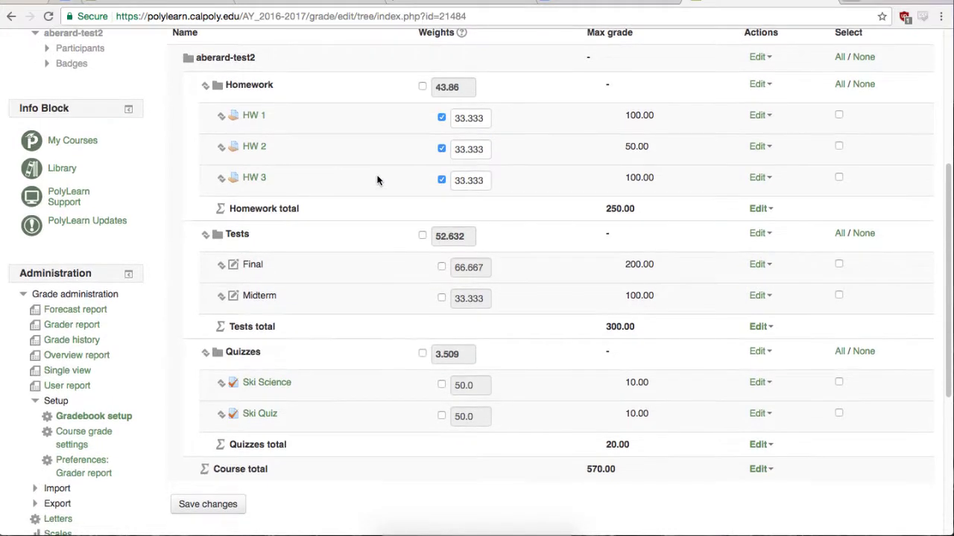
{"action": "left_click", "coordinate": [422, 86]}
{"action": "key", "text": "Tab"}
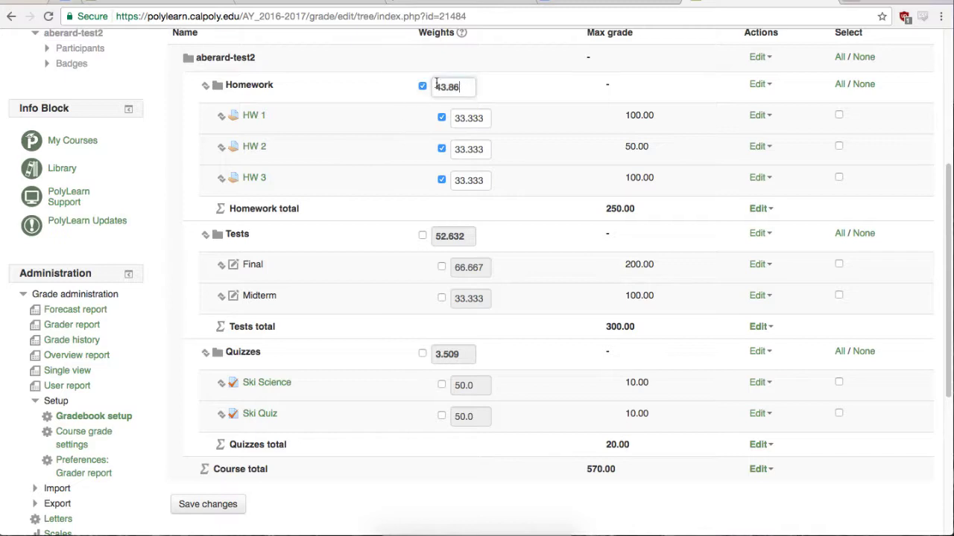
{"action": "type", "text": "20"}
- Override the weight of the Tests category with 50
{"action": "left_click", "coordinate": [423, 236]}
{"action": "key", "text": "Tab"}
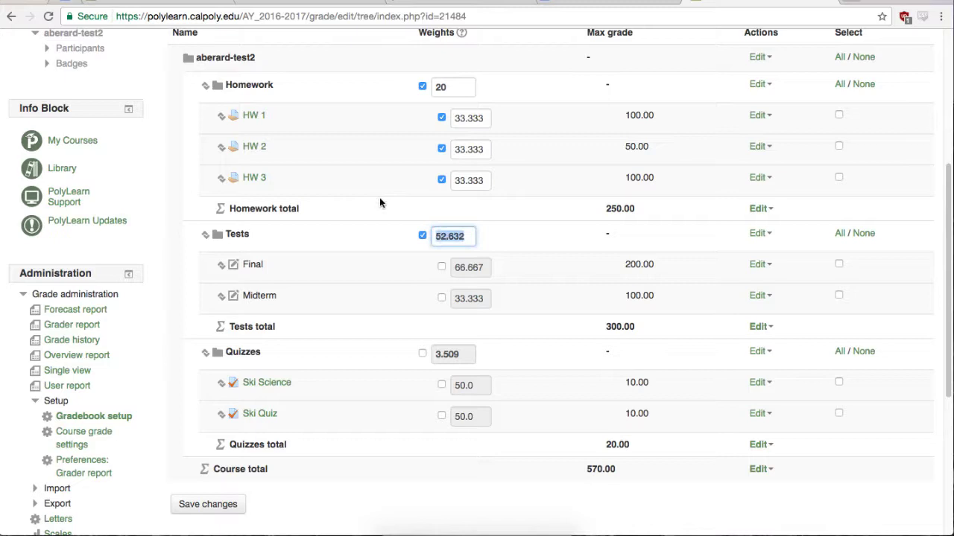
{"action": "type", "text": "40"}
{"action": "key", "text": "BackSpace"}
{"action": "key", "text": "BackSpace"}
{"action": "type", "text": "50"}
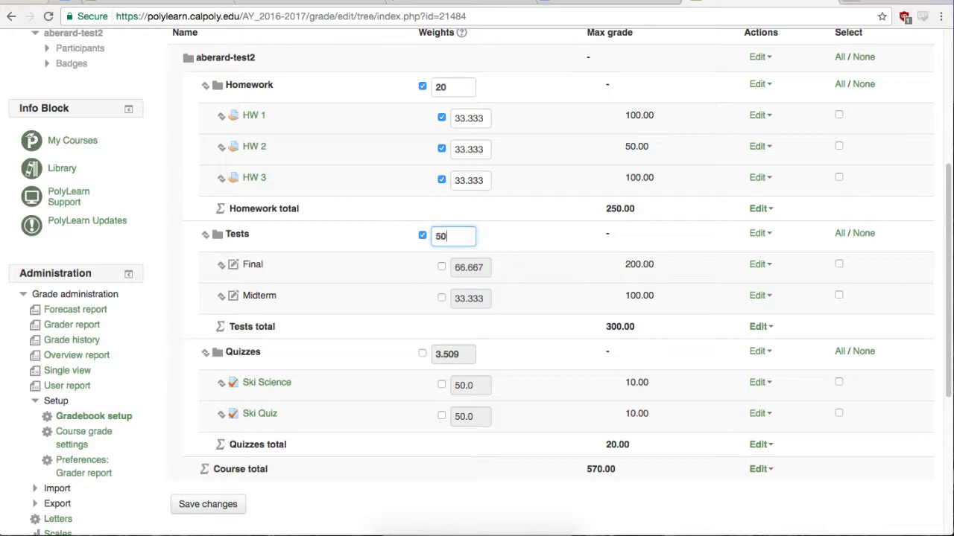
- Override the weight of the Quizzes category with 30
{"action": "left_click", "coordinate": [423, 355]}
{"action": "key", "text": "Tab"}
{"action": "type", "text": "30"}
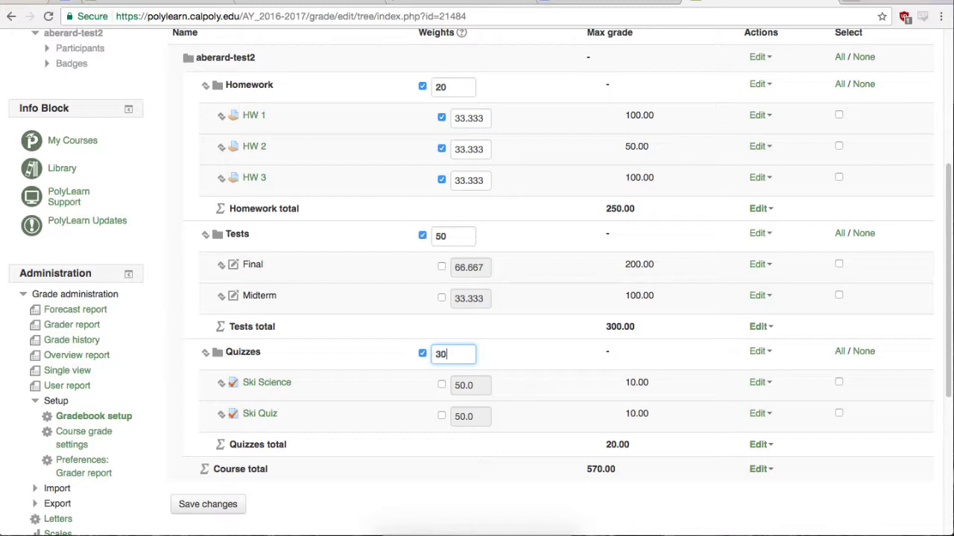
{"action": "left_click", "coordinate": [379, 355]}
- Override the weight of the Final grade item in Tests with 70 and save the gradebook changes
{"action": "left_click", "coordinate": [441, 266]}
{"action": "left_click_drag", "start_coordinate": [487, 273], "coordinate": [425, 270]}
{"action": "type", "text": "7"}
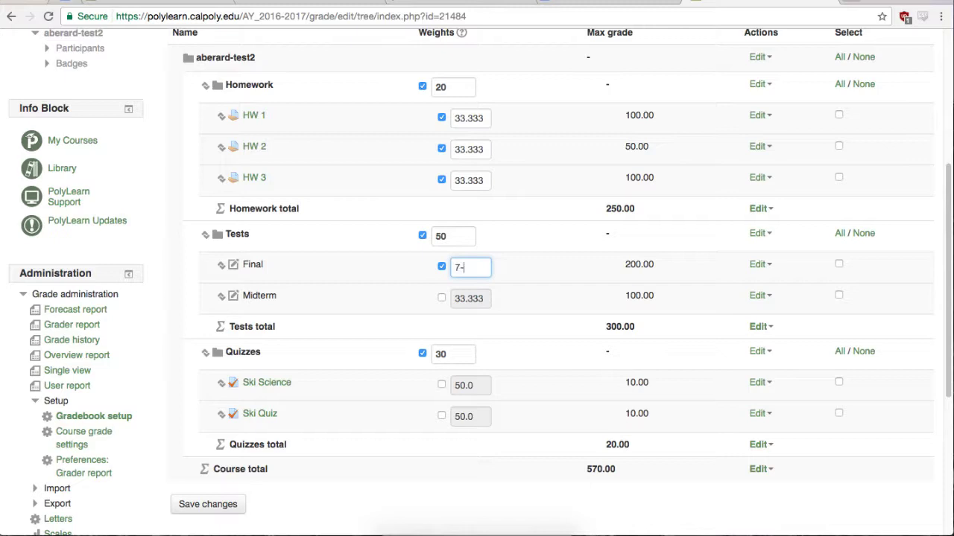
{"action": "type", "text": "0"}
{"action": "left_click", "coordinate": [369, 327]}
{"action": "scroll", "coordinate": [385, 372], "scroll_direction": "down", "scroll_amount": 1}
{"action": "scroll", "coordinate": [385, 366], "scroll_direction": "down", "scroll_amount": 3}
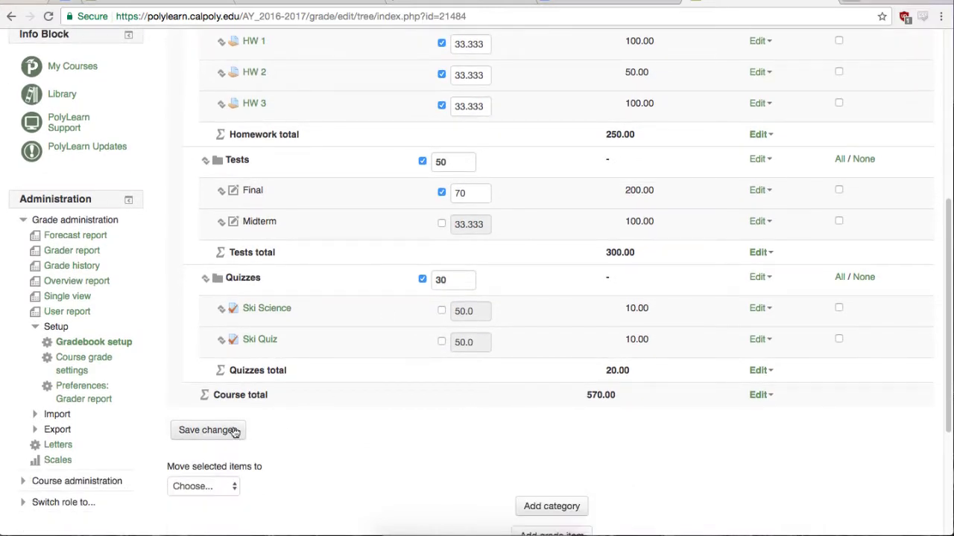
{"action": "left_click", "coordinate": [233, 431]}
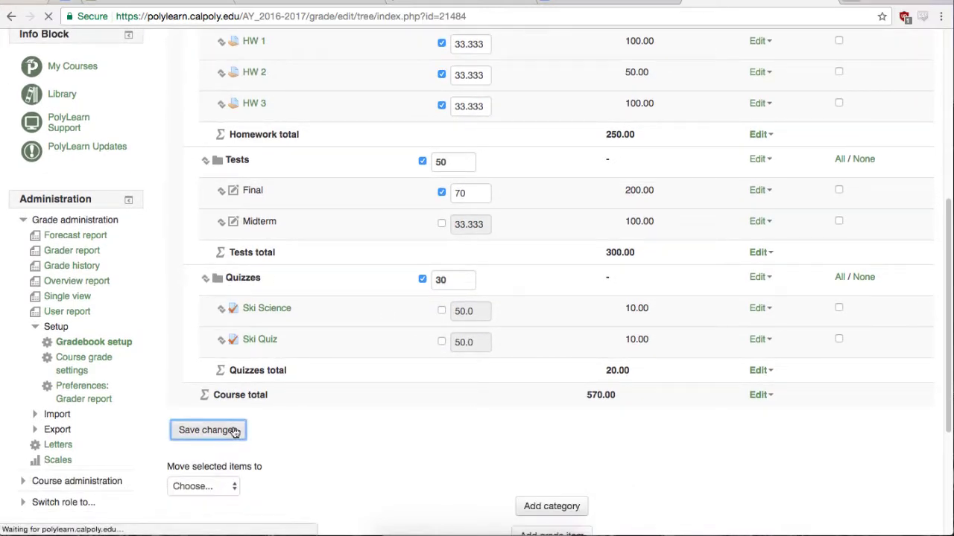
{"action": "scroll", "coordinate": [386, 325], "scroll_direction": "down", "scroll_amount": 3}
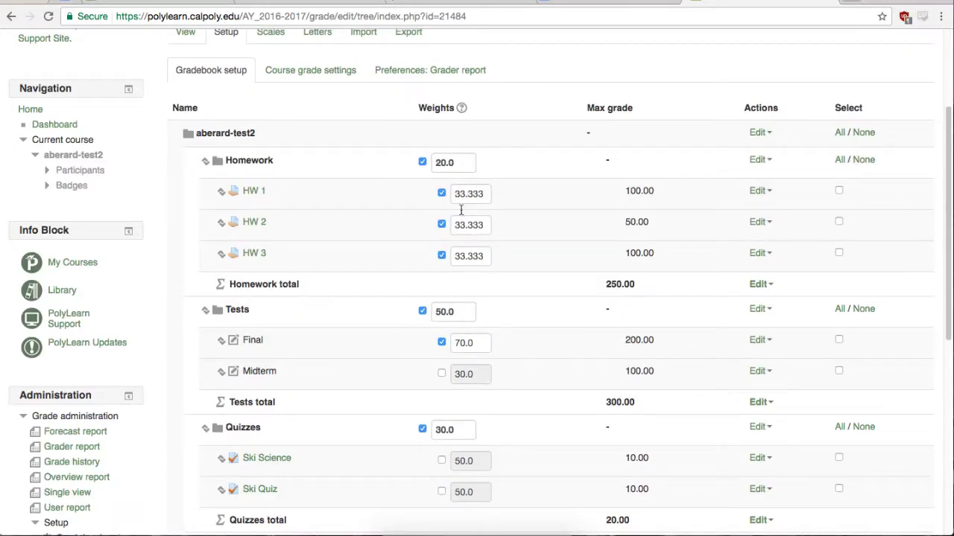
{"action": "left_click", "coordinate": [757, 192]}
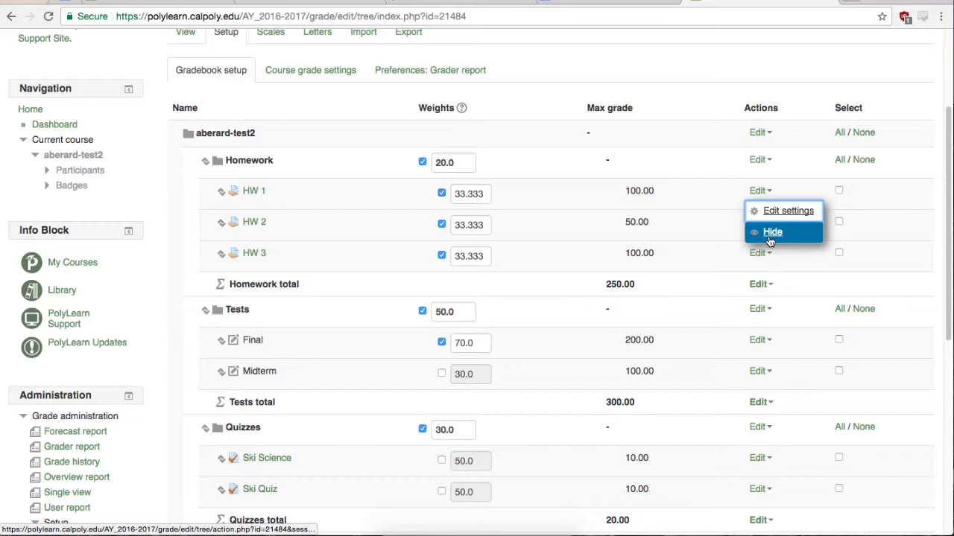
{"action": "left_click", "coordinate": [713, 289]}
{"action": "left_click", "coordinate": [757, 308]}
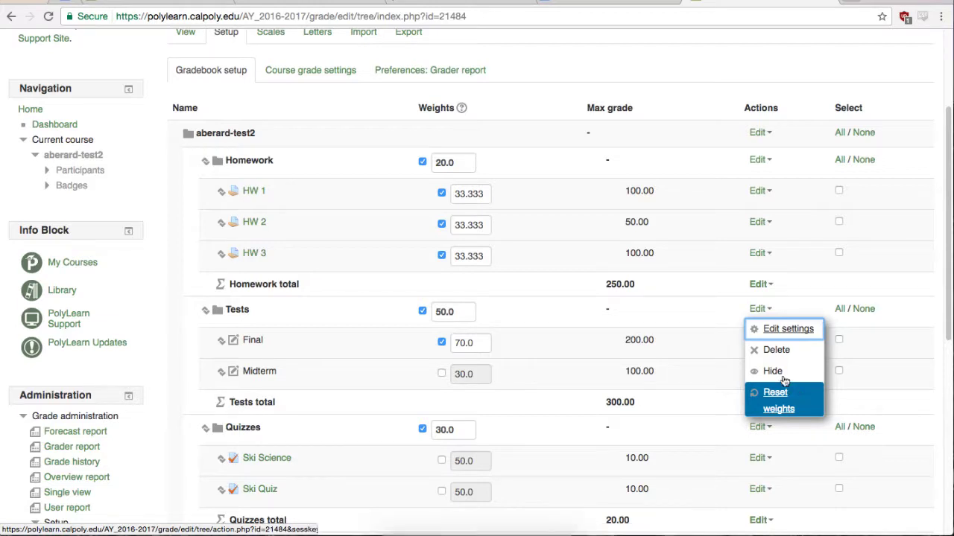
{"action": "left_click", "coordinate": [703, 310]}
{"action": "scroll", "coordinate": [703, 311], "scroll_direction": "down", "scroll_amount": 1}
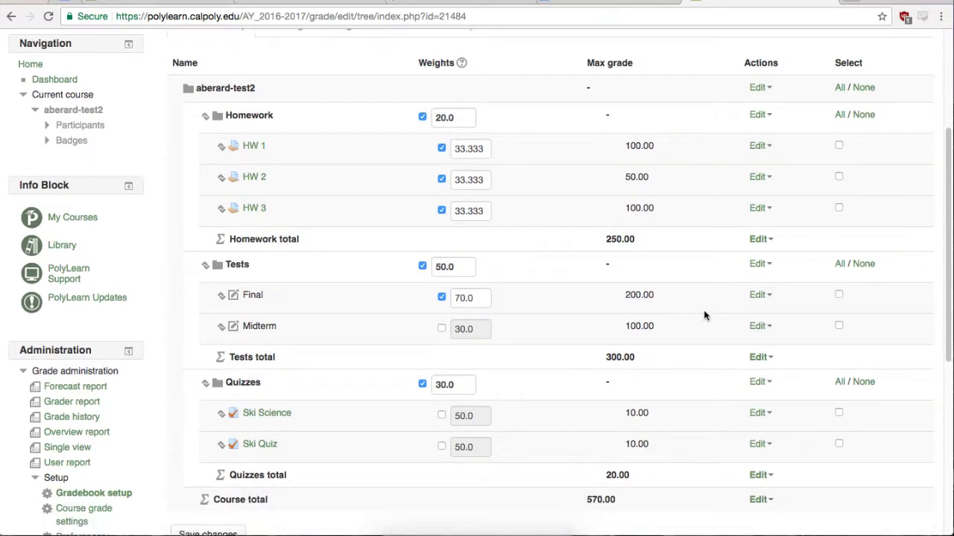
{"action": "scroll", "coordinate": [677, 290], "scroll_direction": "down", "scroll_amount": 1}
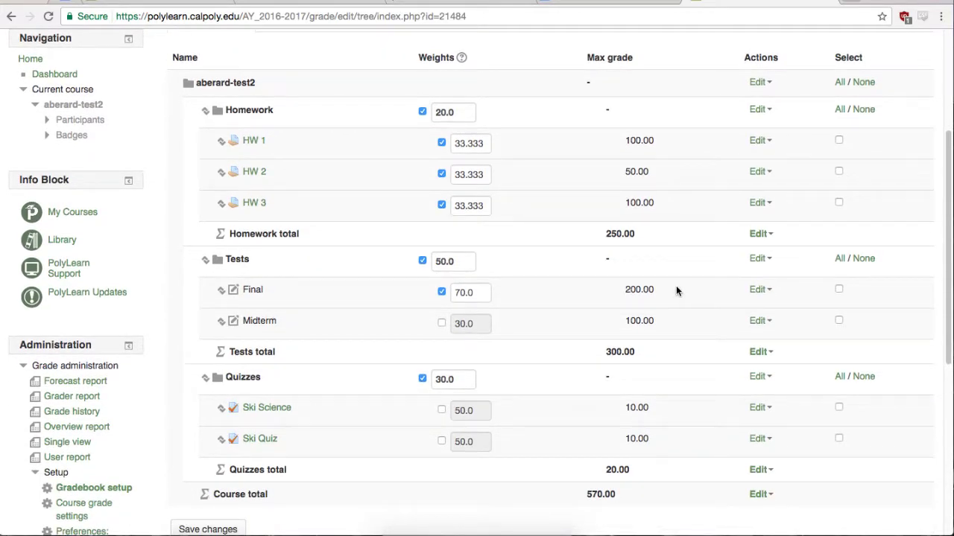